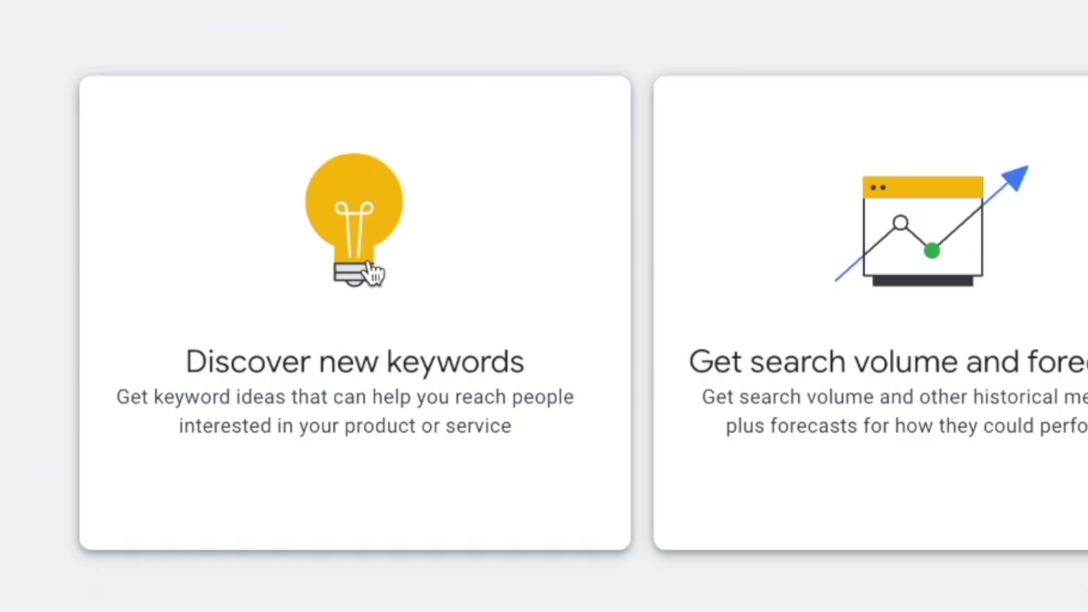
Seed Discover new keywords with the pasted lawn-care services, removing Lawn pest control to keep nine
click(371, 271)
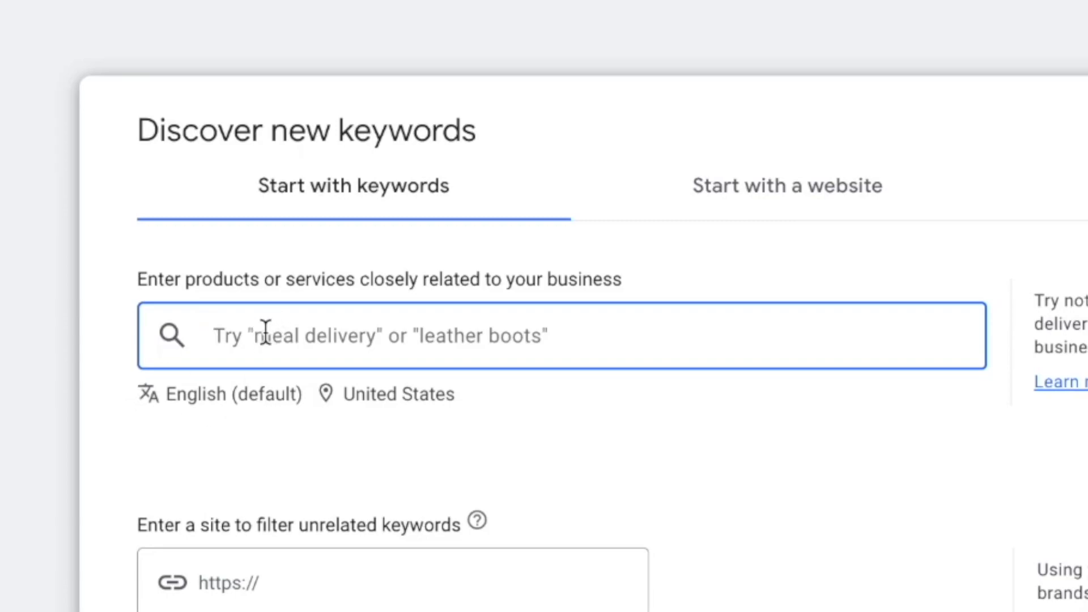
key(super+v)
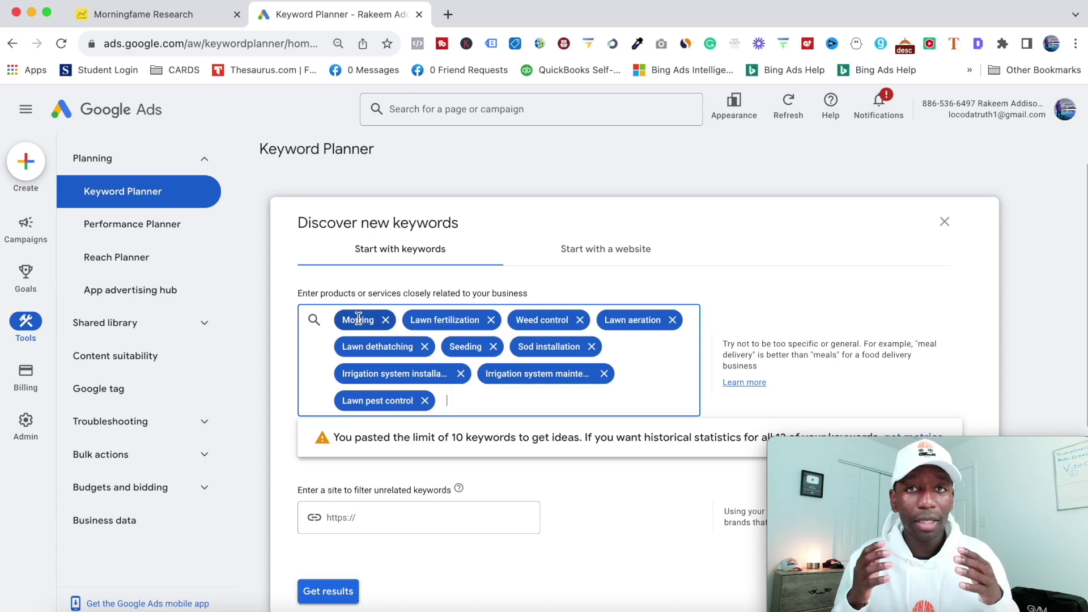
click(425, 401)
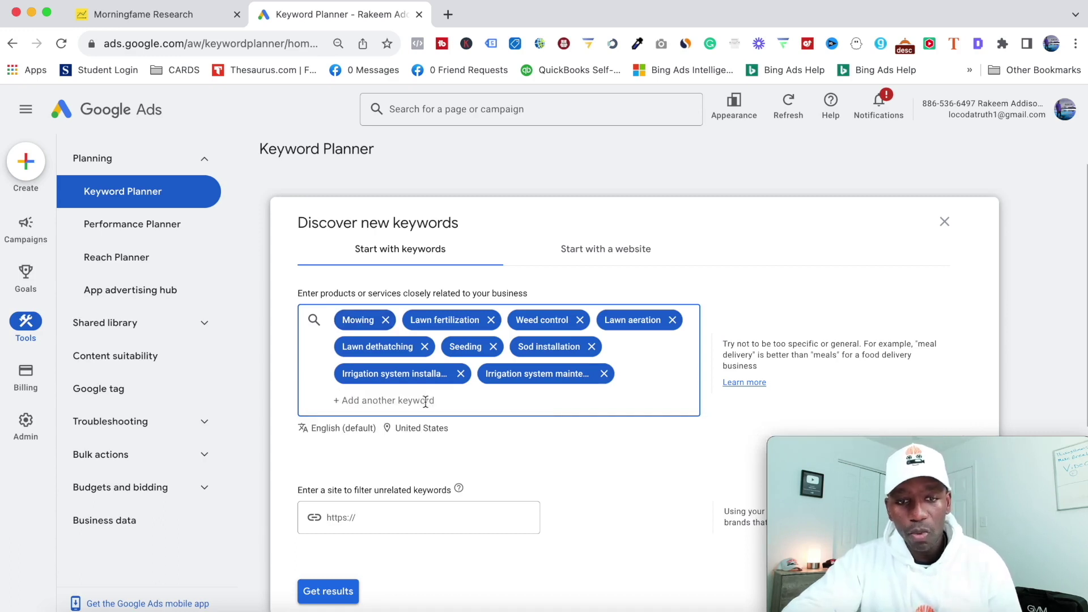
Get keyword ideas for the nine lawn-care terms and close the Refine keywords panel
click(320, 591)
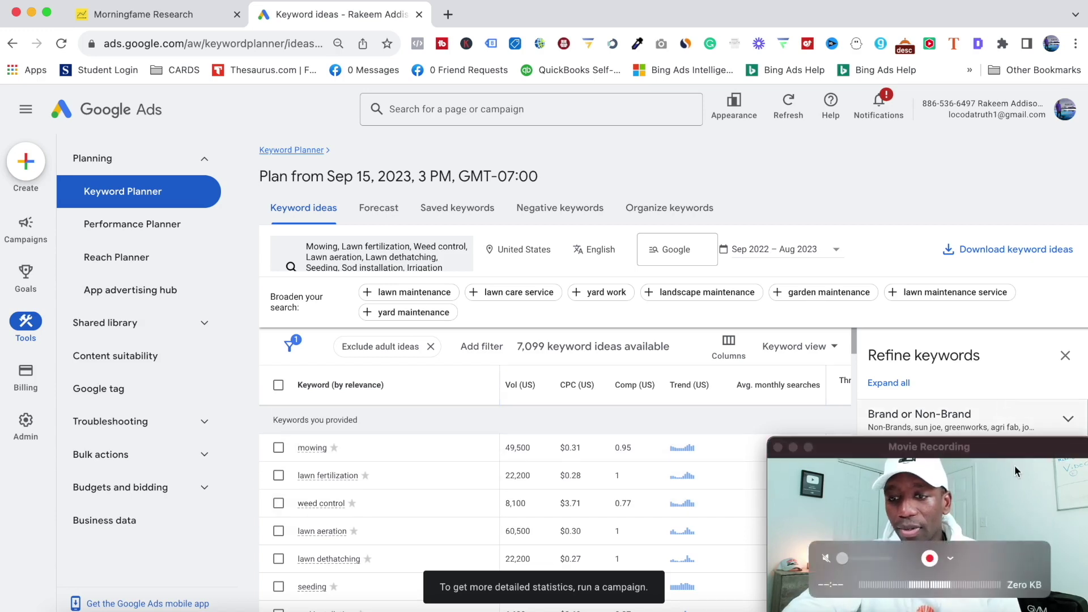
drag(1013, 452, 976, 136)
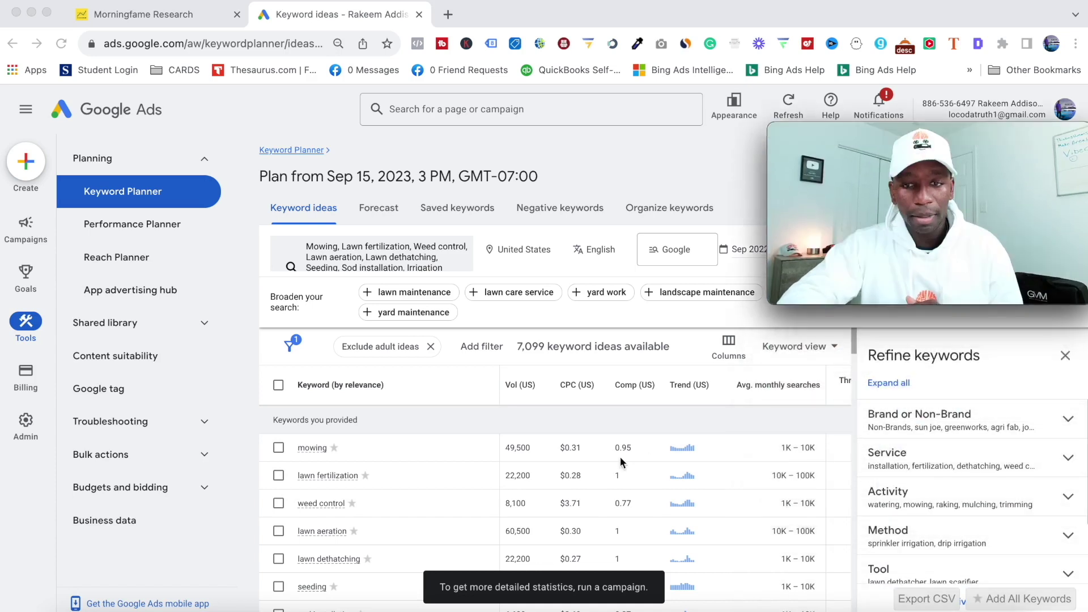
click(1063, 356)
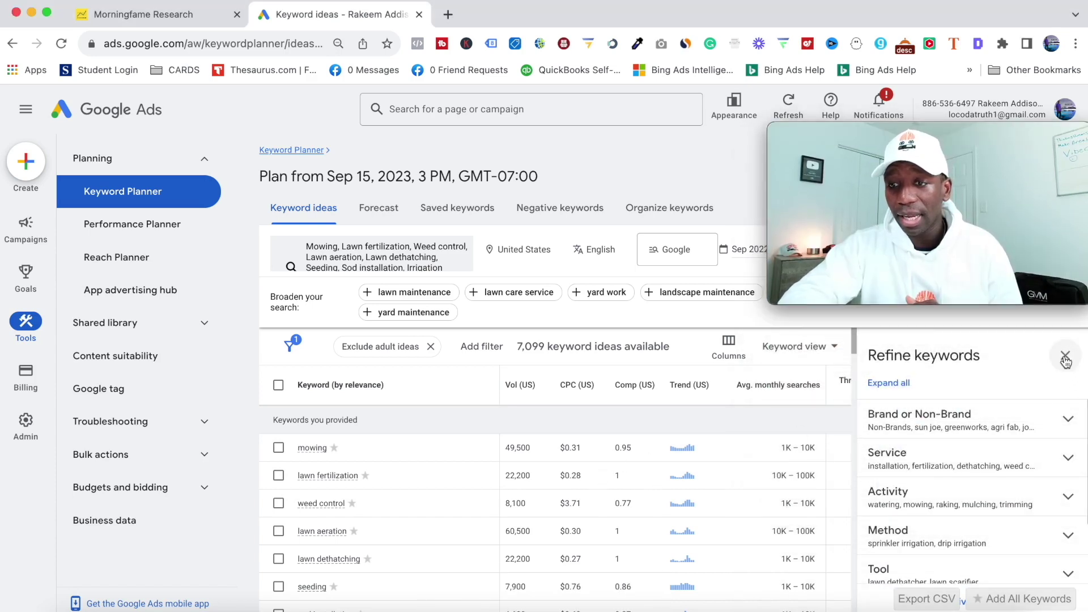
click(1065, 355)
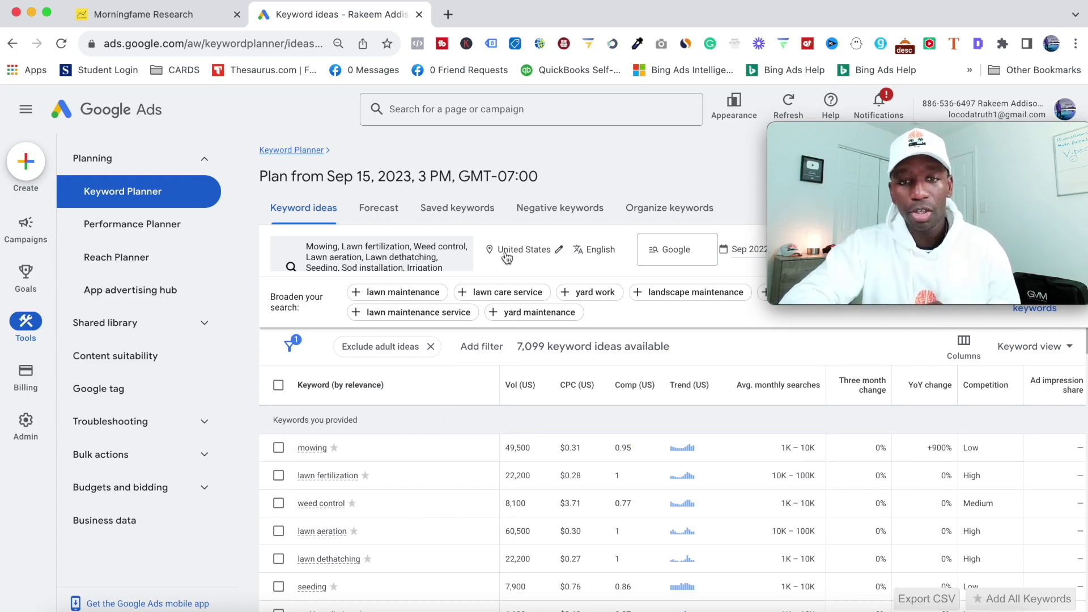
Replace the United States location target with Atlanta, Georgia and save it
click(534, 250)
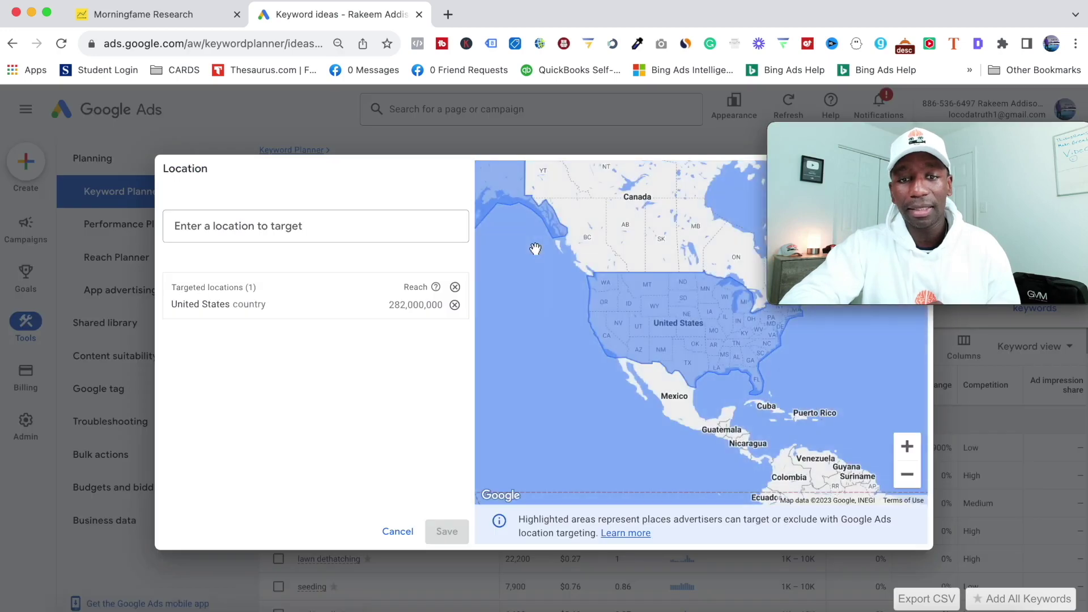
click(455, 289)
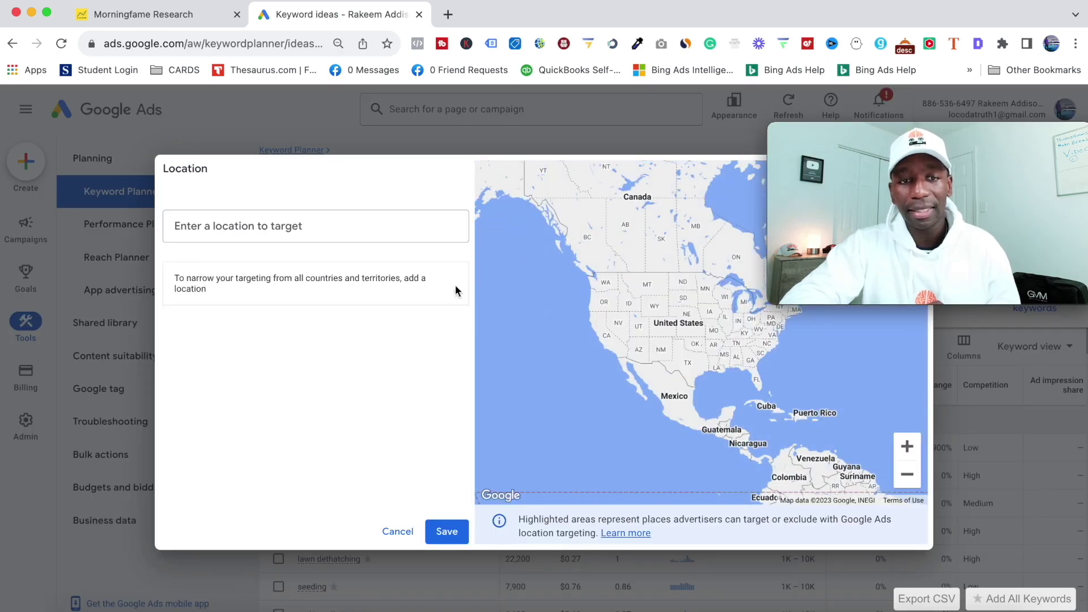
click(251, 220)
text(atlanta)
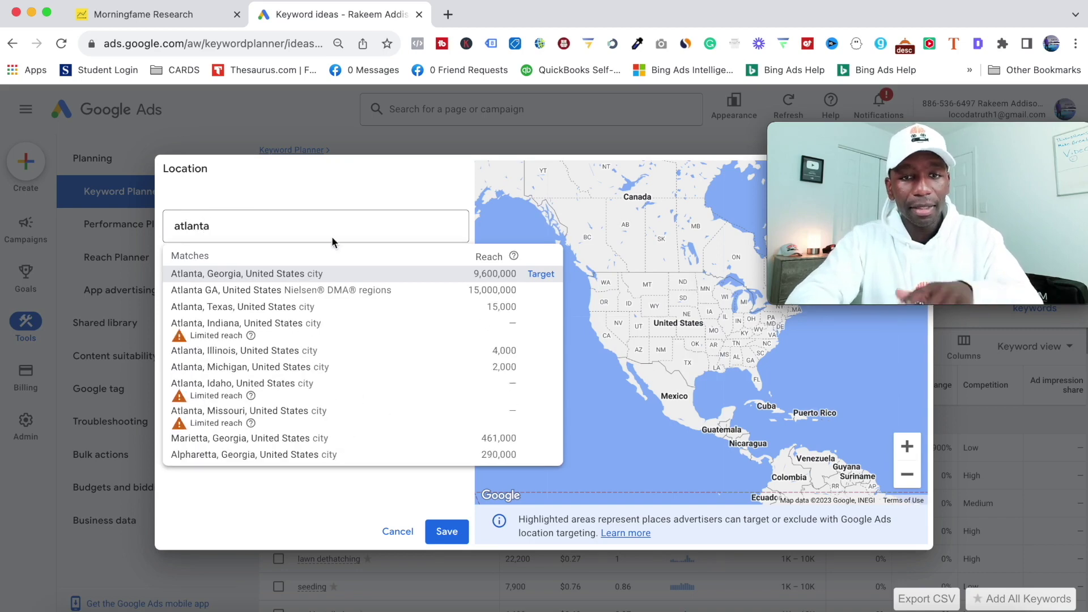
click(541, 274)
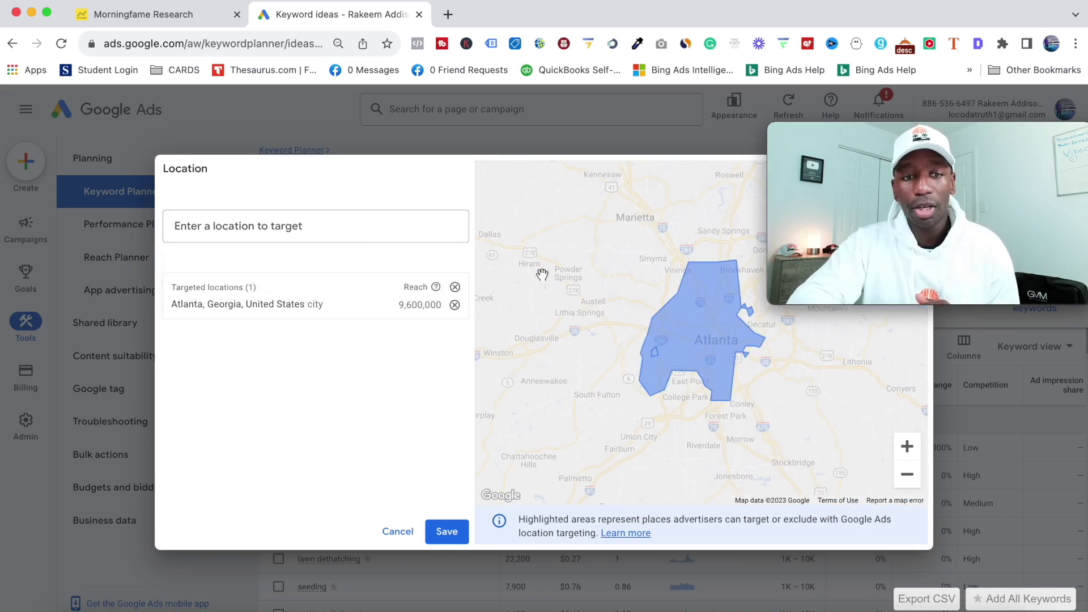
click(445, 531)
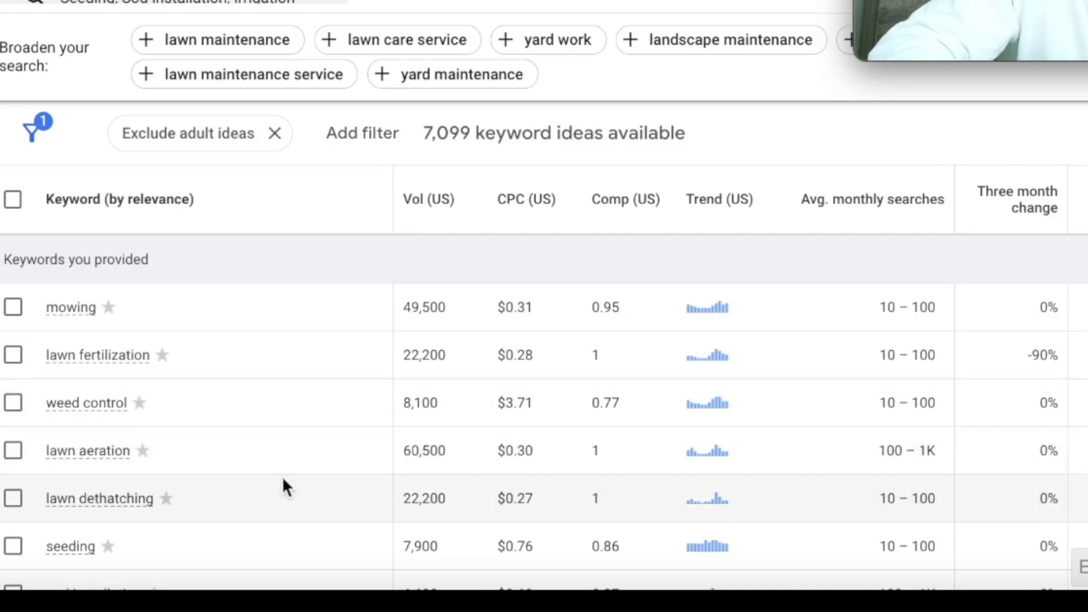
mouse_move(107, 461)
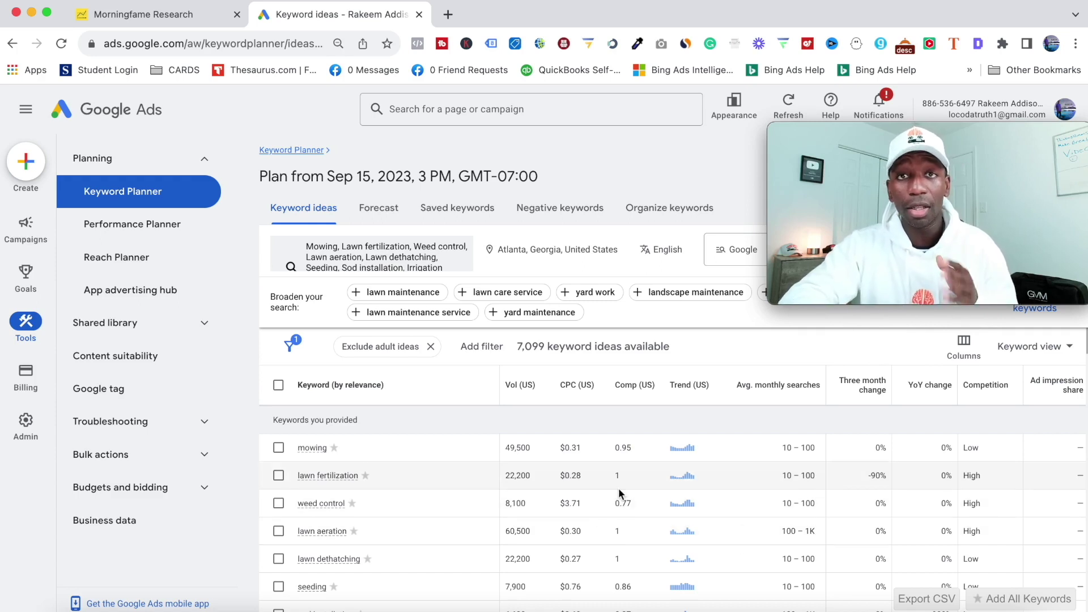
scroll(465, 496, down, 3)
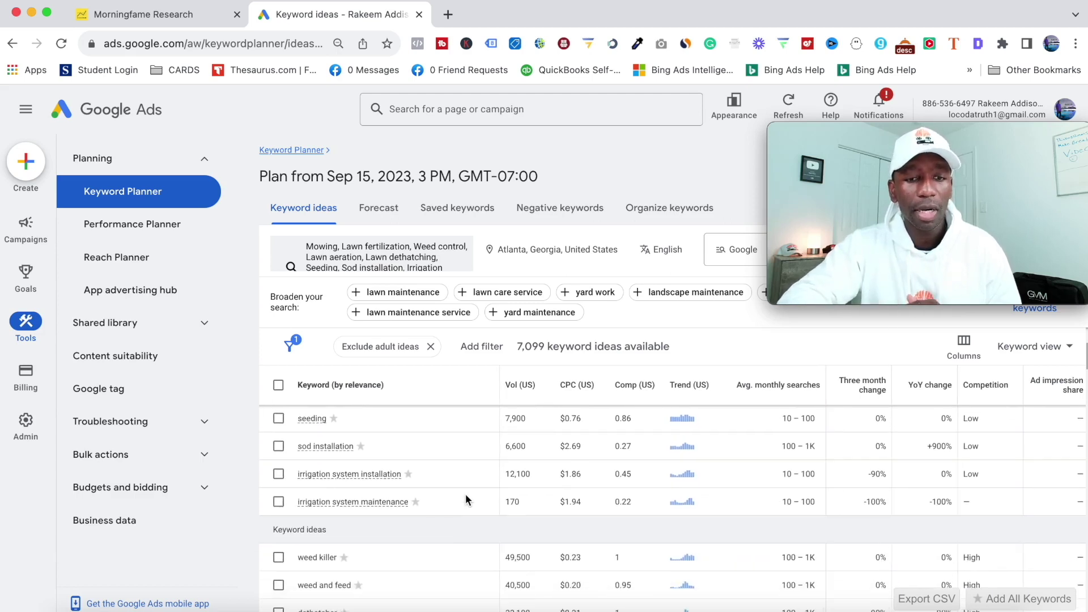
scroll(460, 518, down, 3)
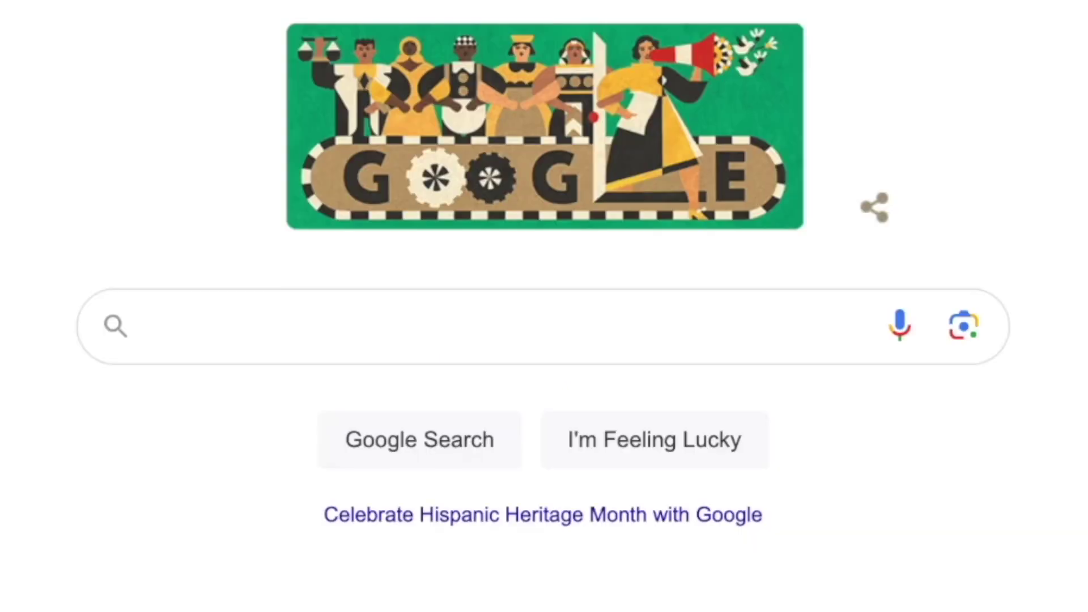
Paste 'sod installation' into the Google search box to show autocomplete suggestions
click(195, 328)
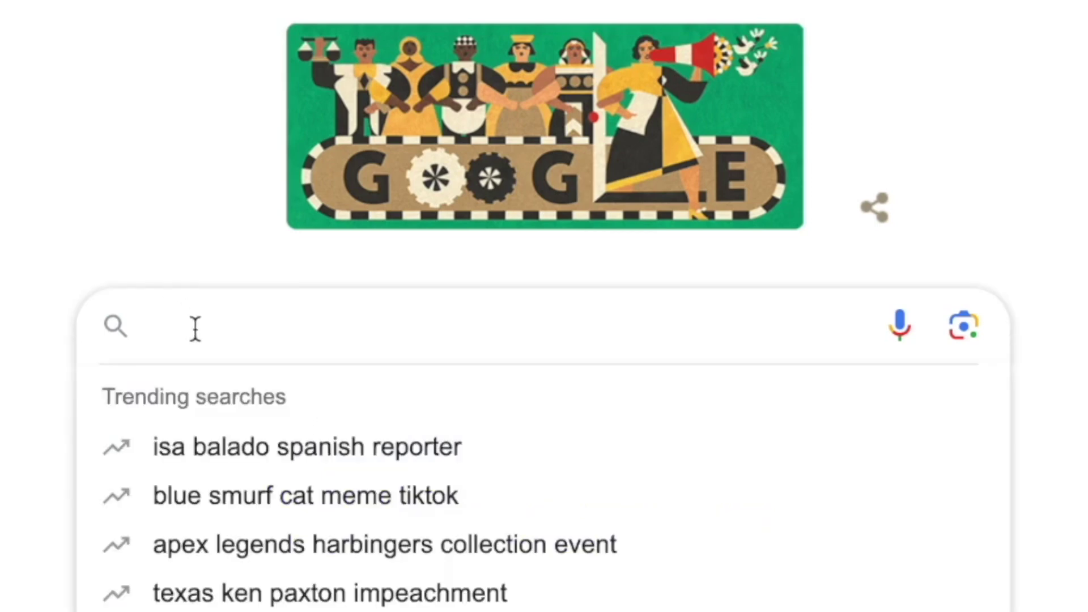
text(sod installation)
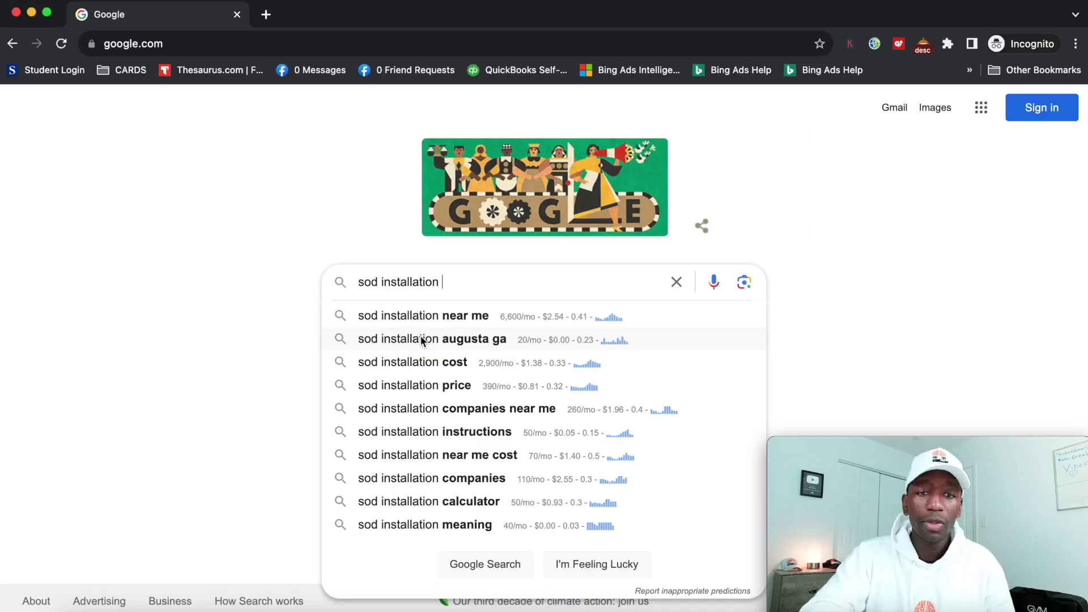
Search 'sod installation augusta ga' and scroll through the results and Related Keywords panel
click(414, 340)
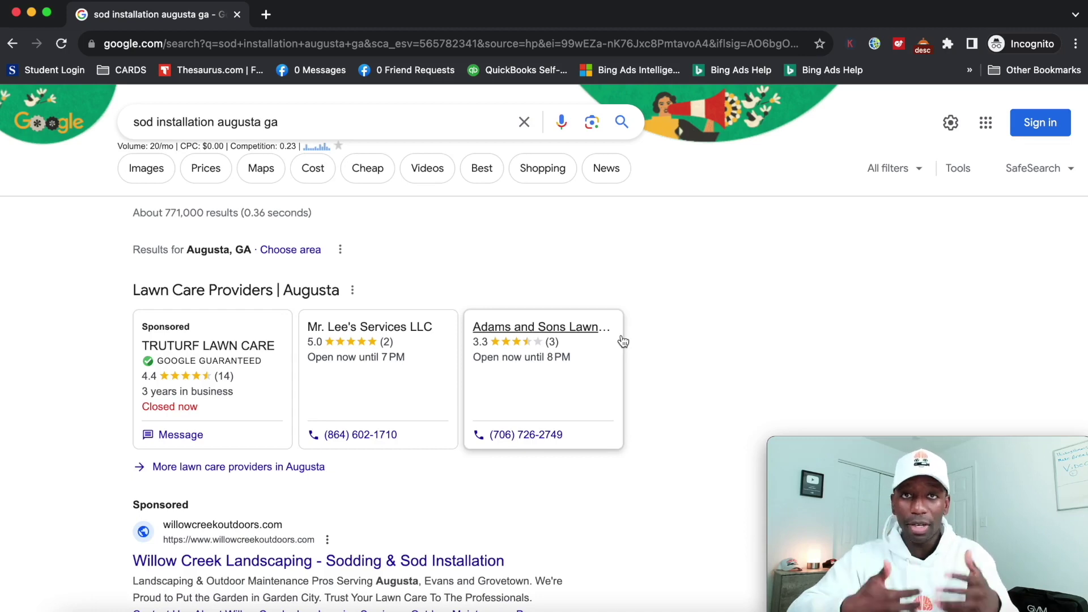
scroll(654, 327, down, 5)
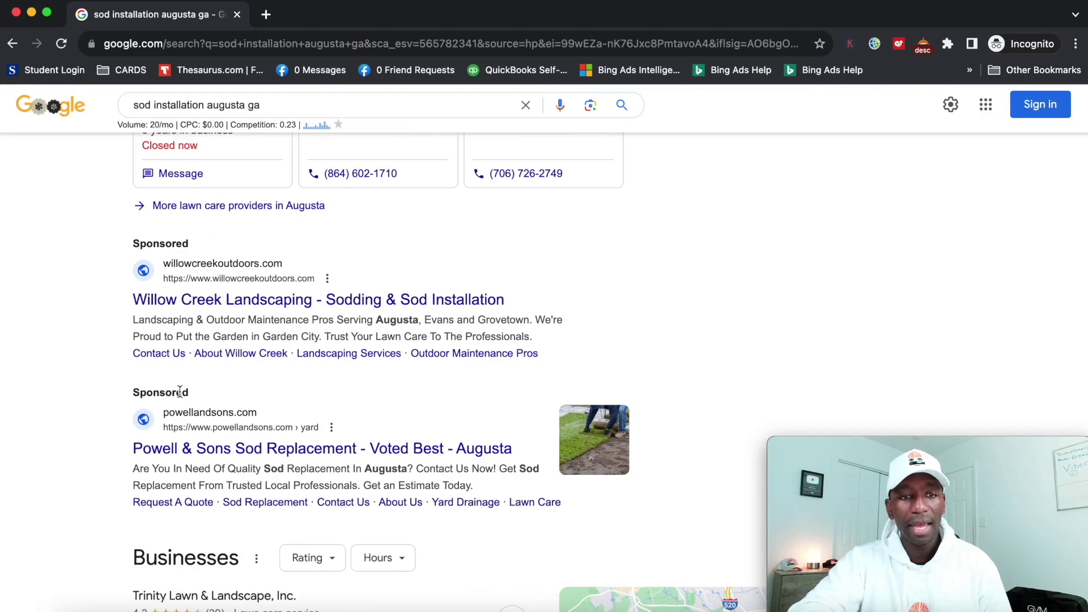
scroll(208, 414, down, 5)
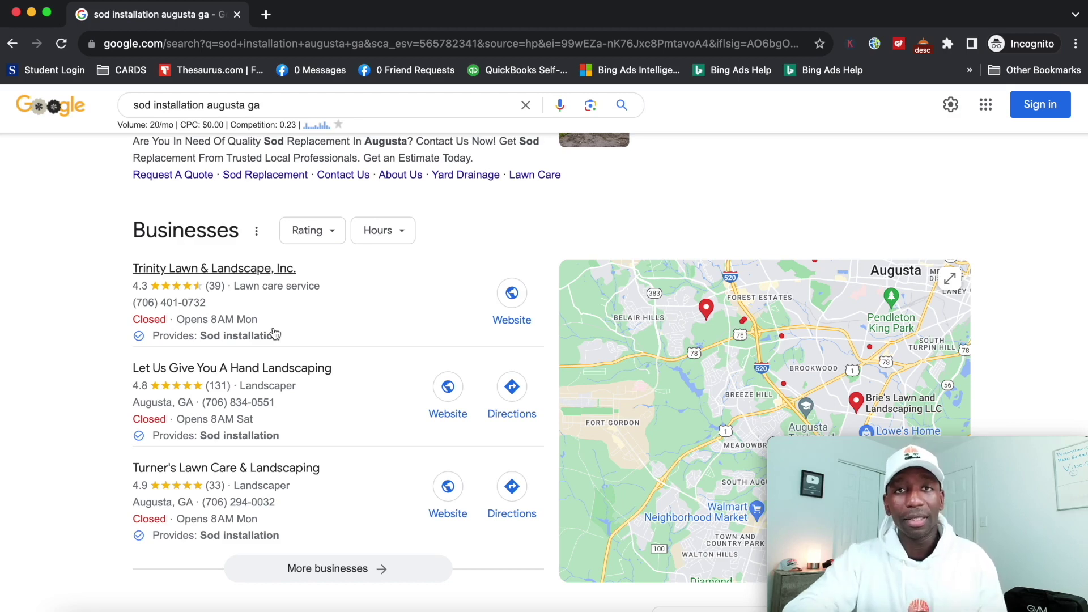
scroll(37, 381, down, 7)
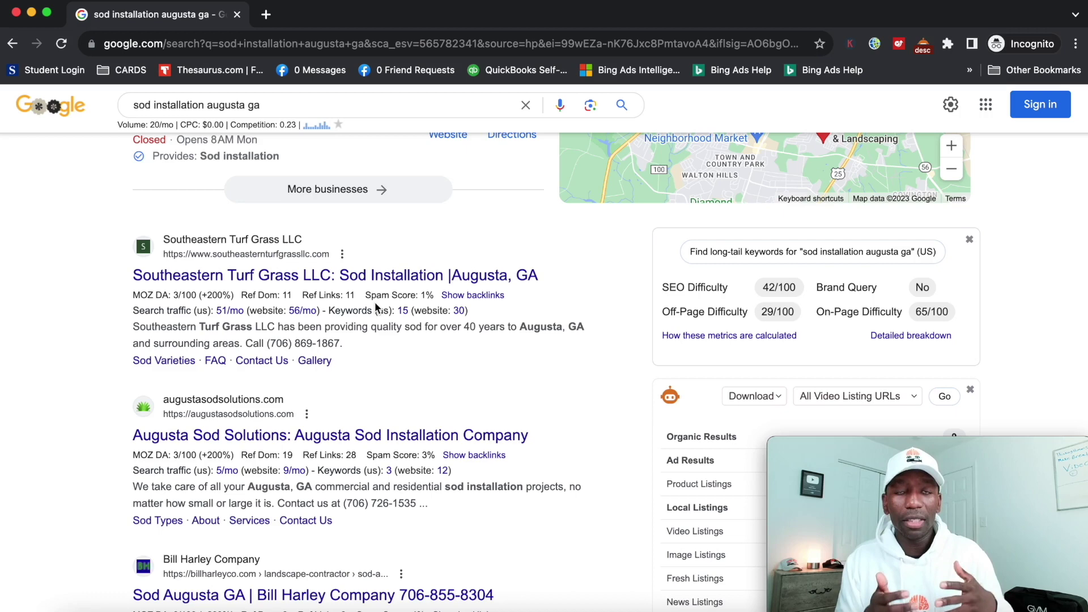
scroll(585, 332, down, 6)
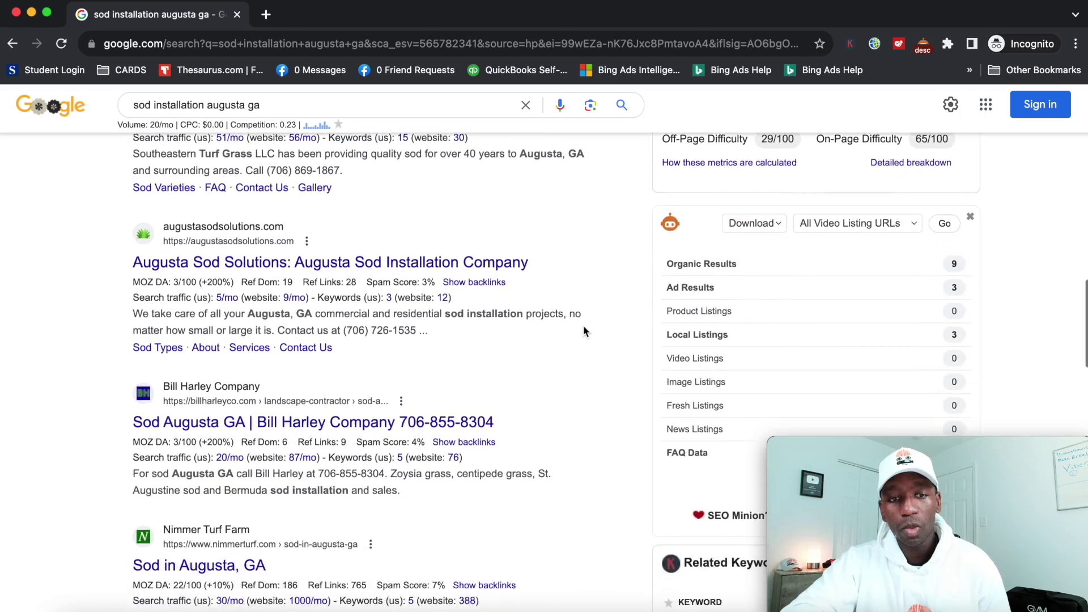
scroll(583, 329, down, 3)
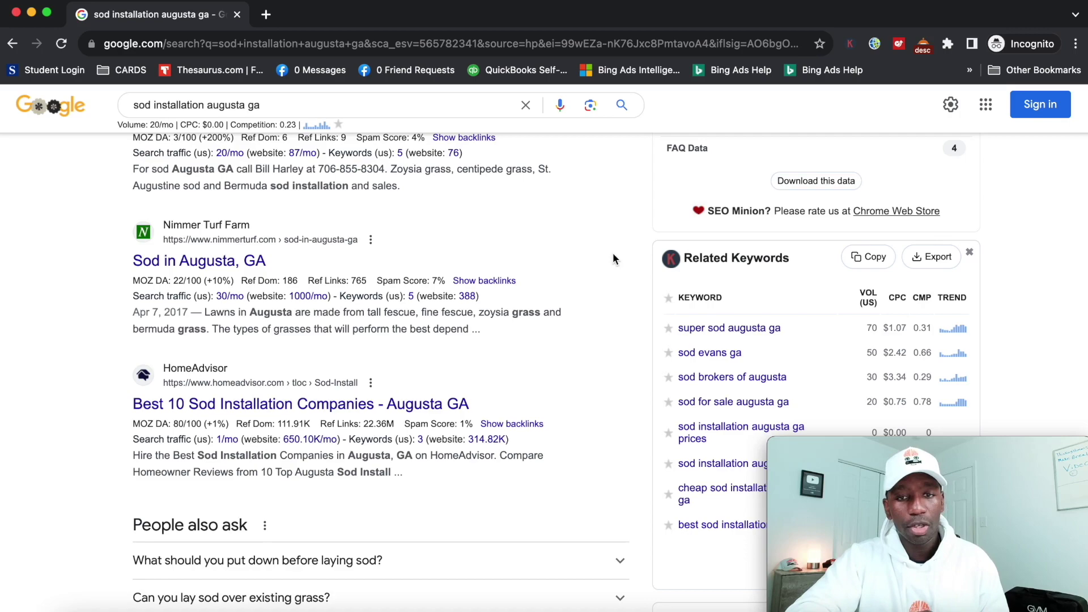
scroll(613, 255, down, 4)
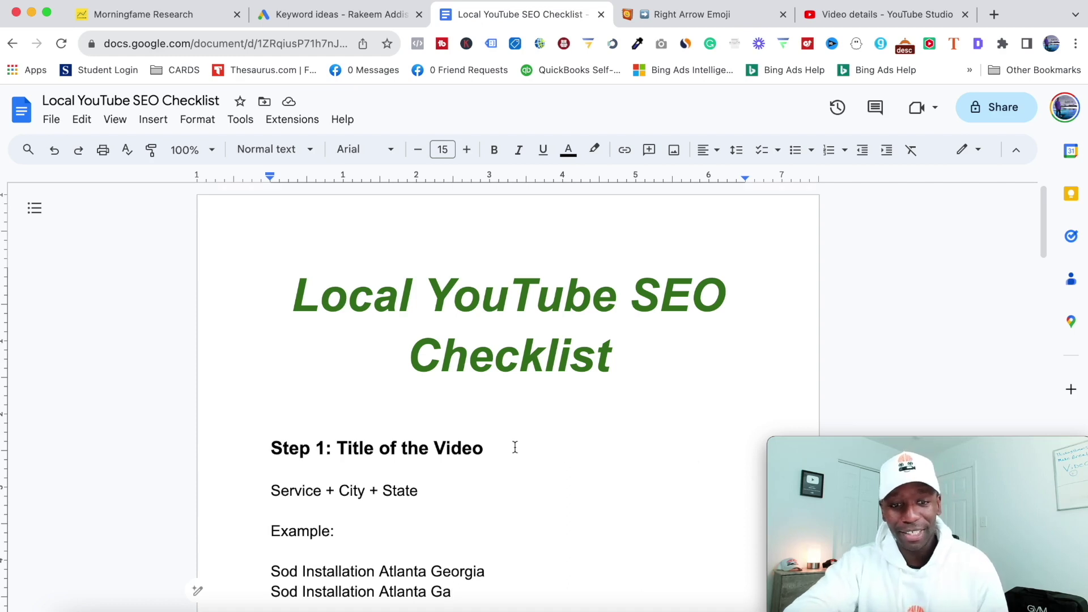
Scroll past Step 1's Service + City + State title formula and Step 2's call-to-action example
scroll(515, 447, down, 2)
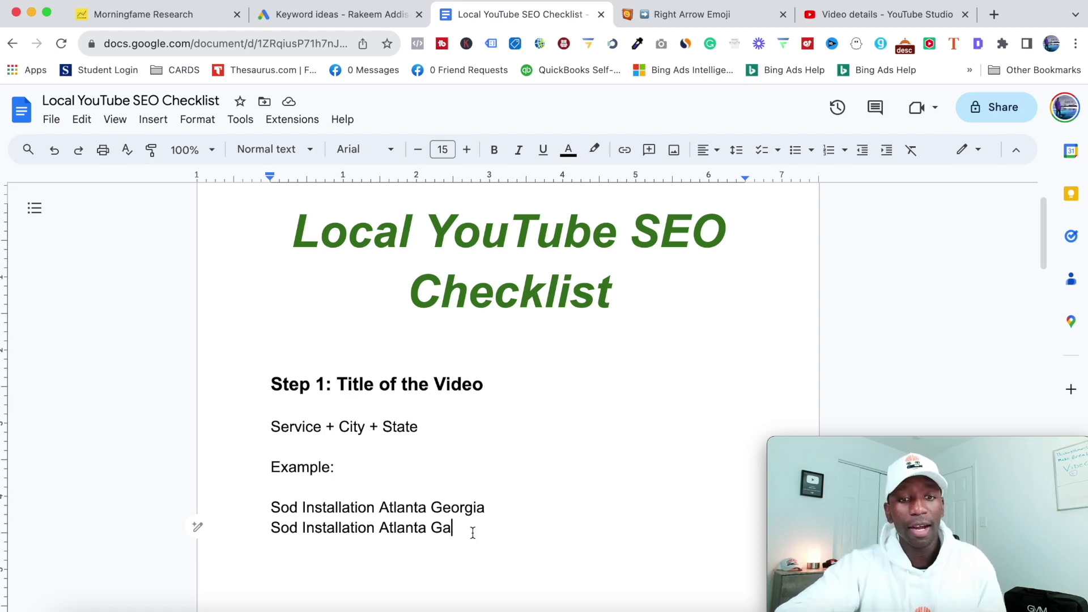
scroll(459, 515, down, 5)
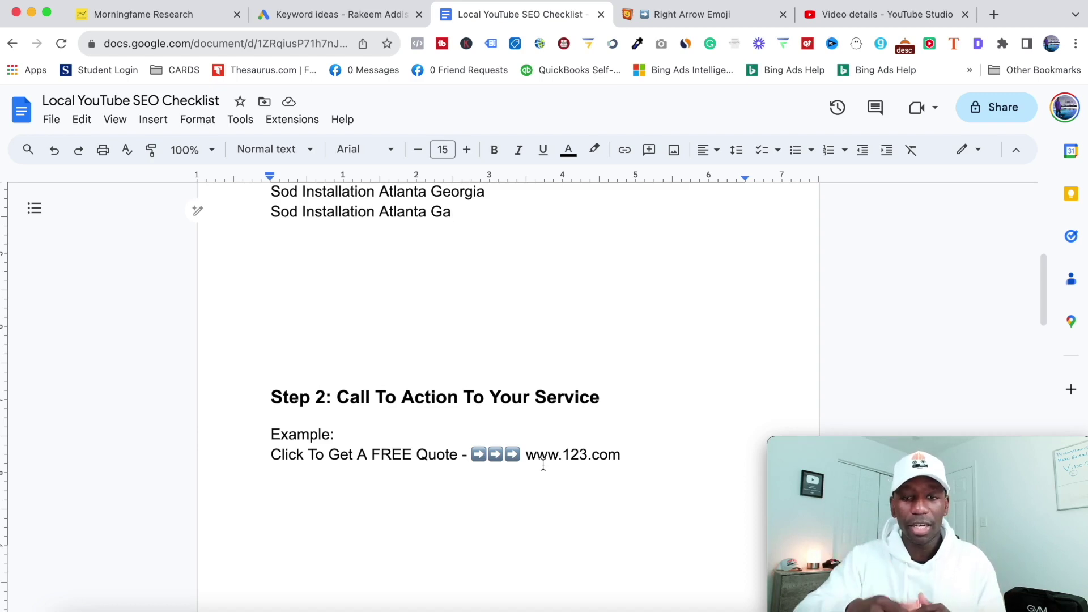
scroll(453, 401, down, 1)
Scroll through Step 3's description example and Step 4's NAP example to Step 5 hashtags
scroll(453, 402, down, 5)
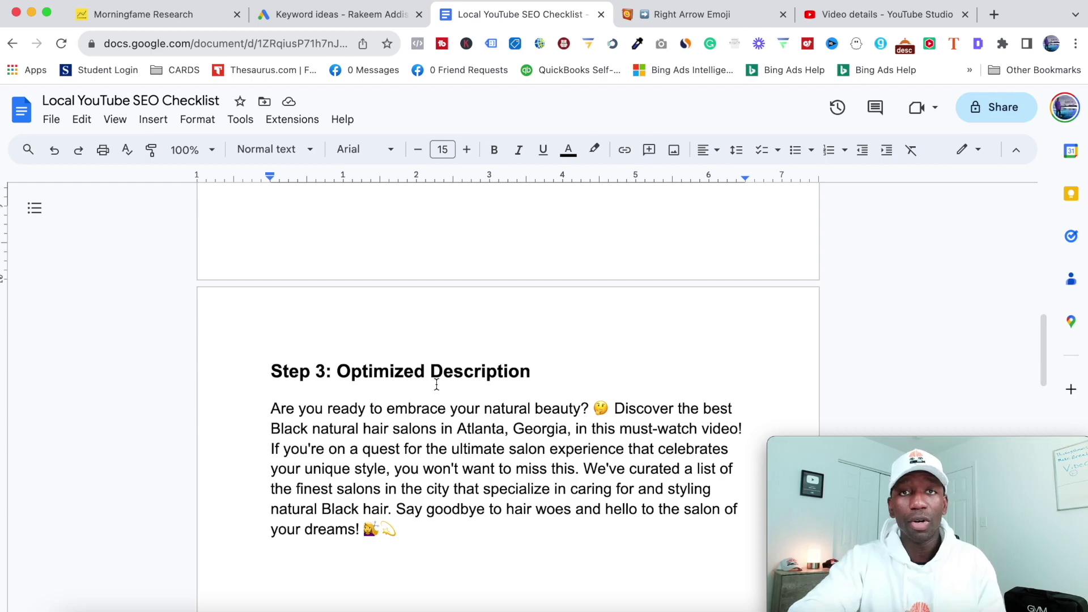
scroll(436, 385, down, 10)
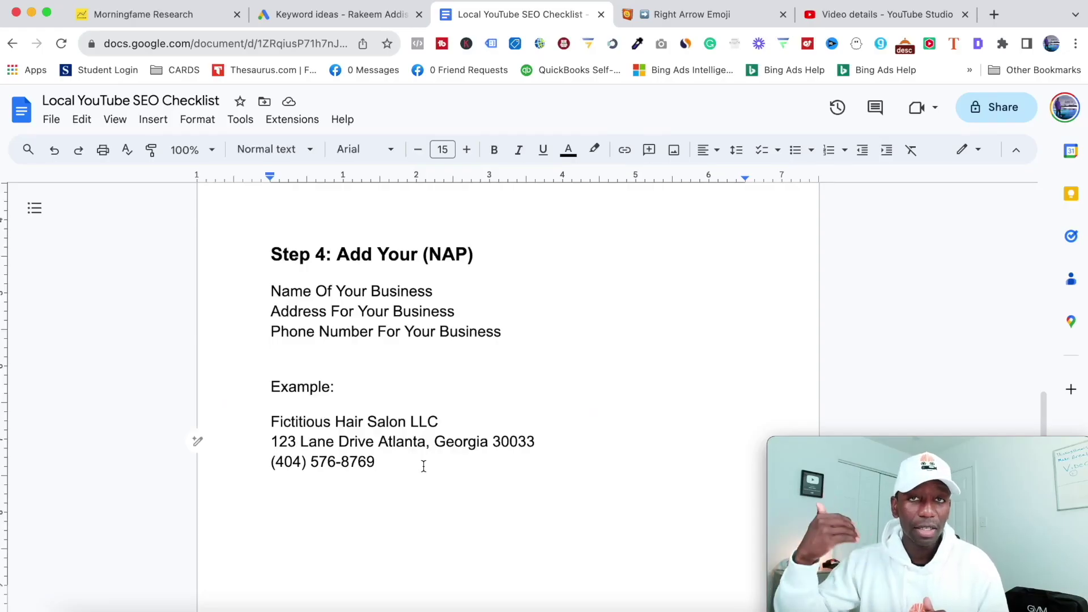
scroll(424, 466, down, 6)
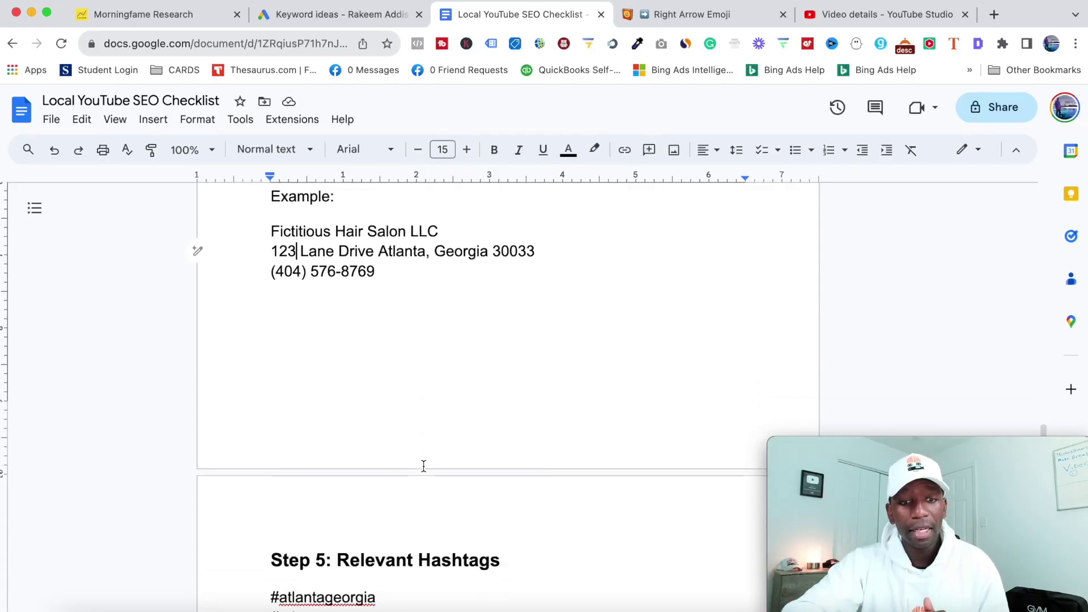
Review the Step 5 hashtags like #atlantageorgia, then switch to the YouTube Studio Video details tab
scroll(424, 465, down, 1)
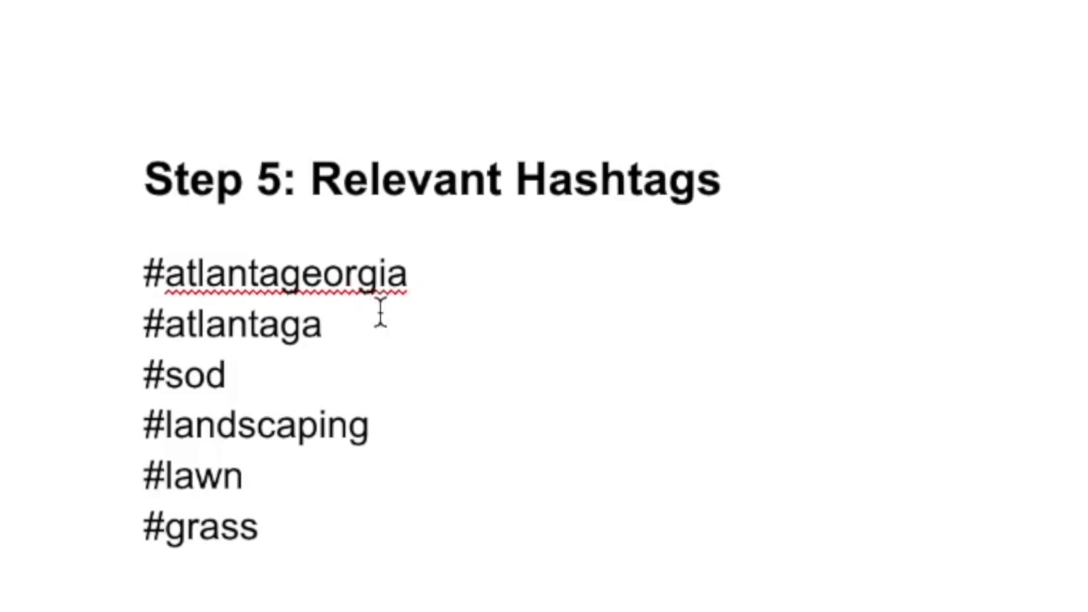
click(420, 275)
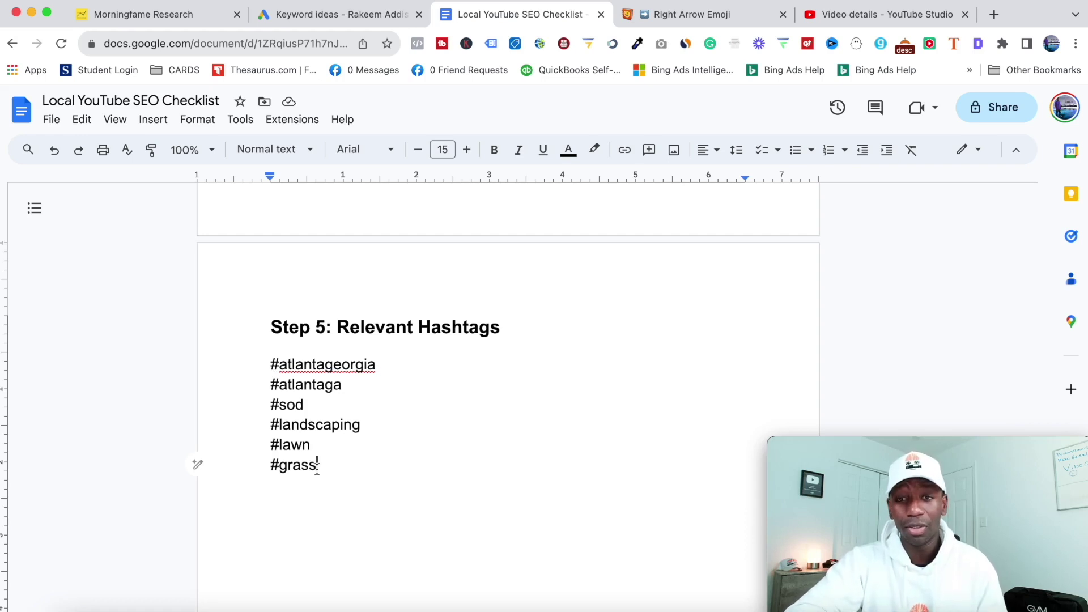
click(854, 17)
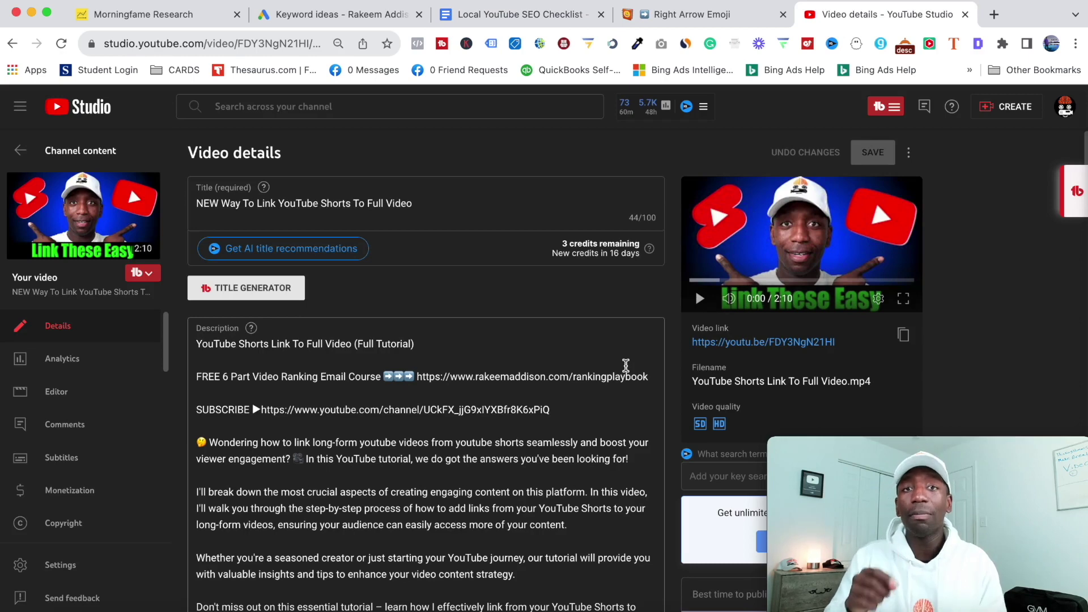
Scroll Video details down to the Recording date and location section, both still None
scroll(669, 335, down, 5)
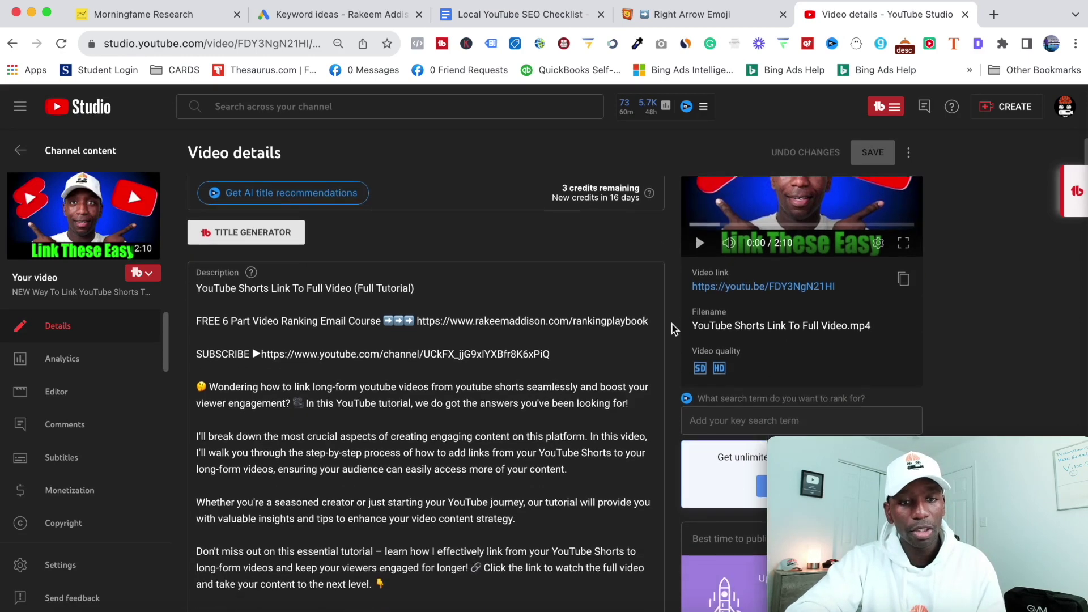
scroll(671, 327, down, 4)
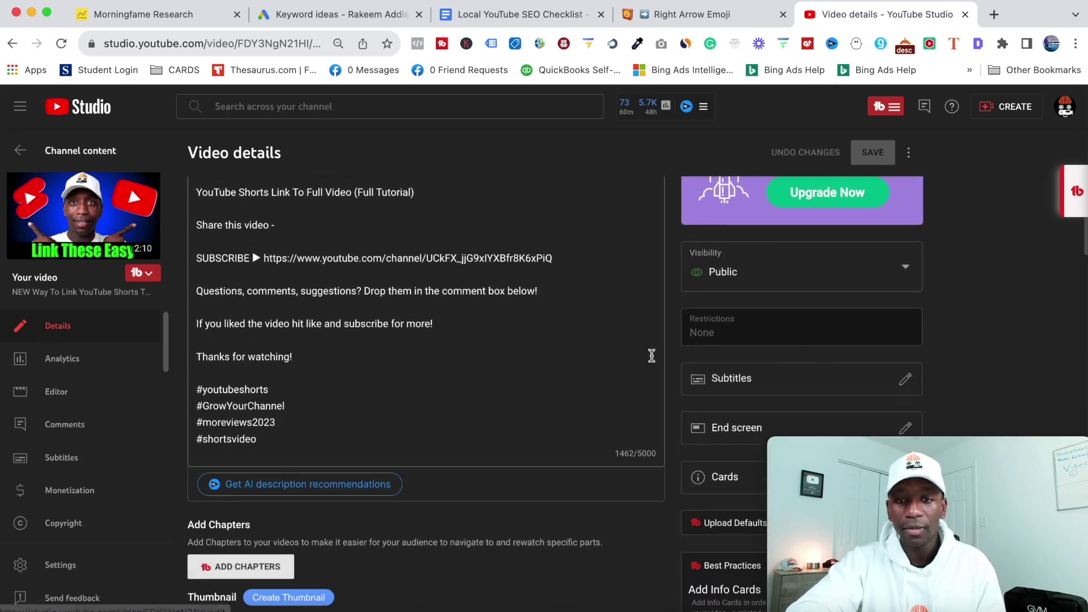
scroll(667, 378, down, 9)
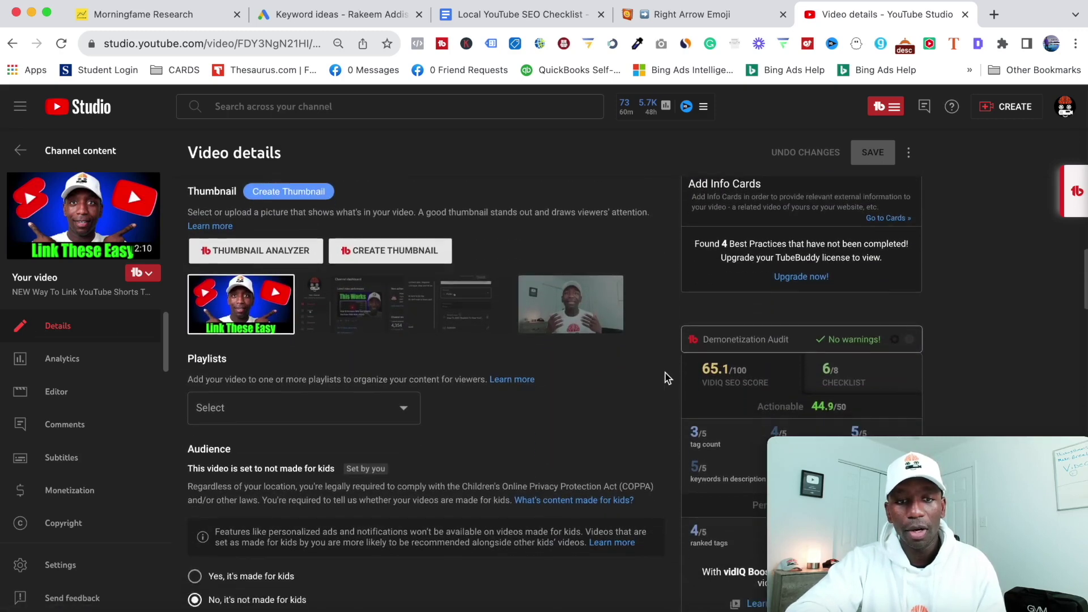
scroll(667, 378, down, 15)
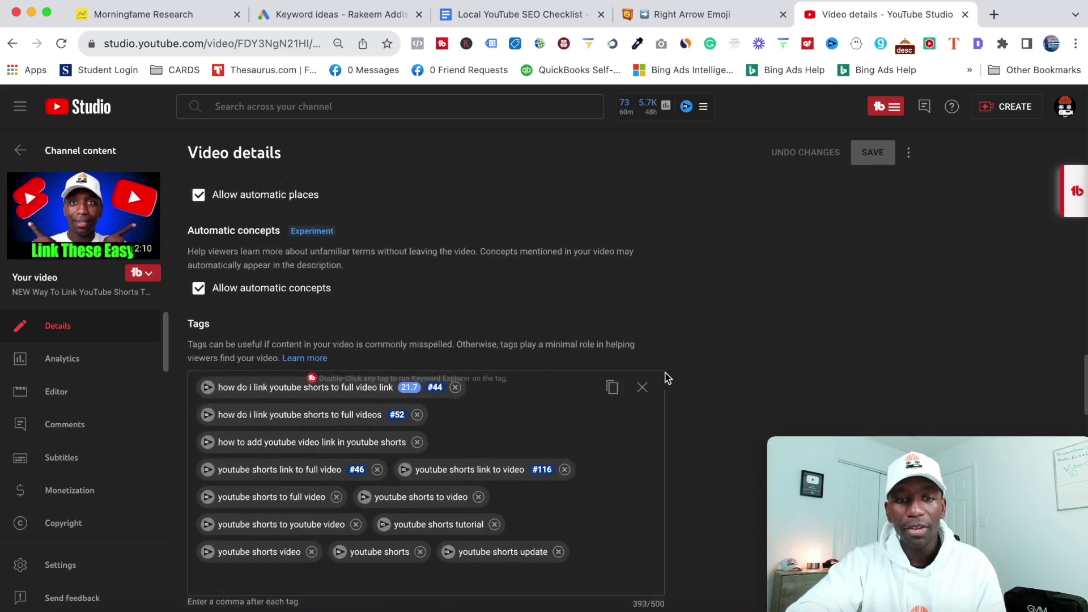
scroll(667, 378, down, 15)
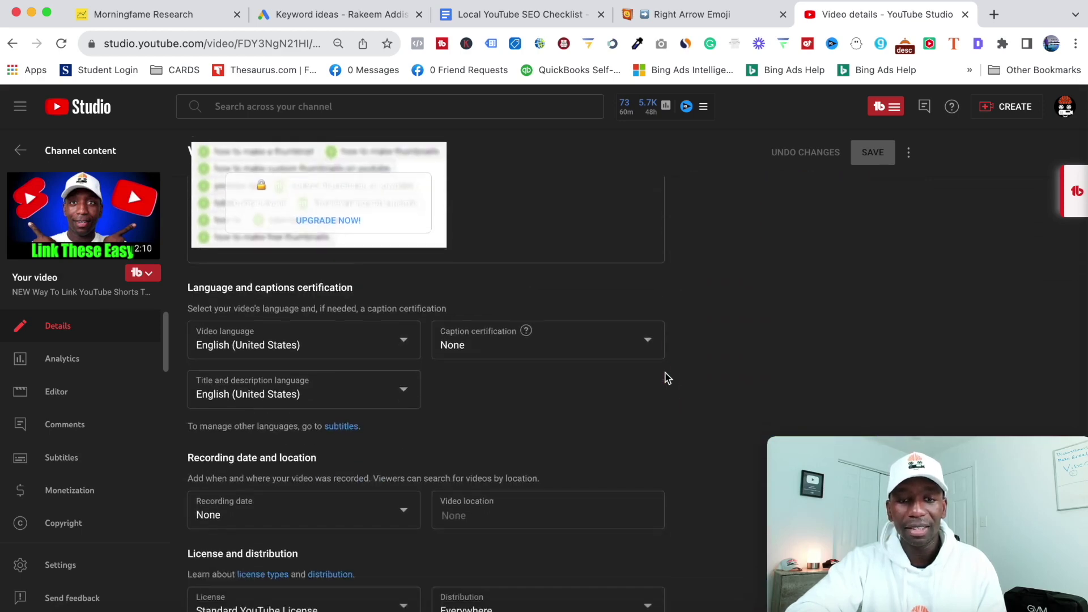
scroll(666, 378, down, 2)
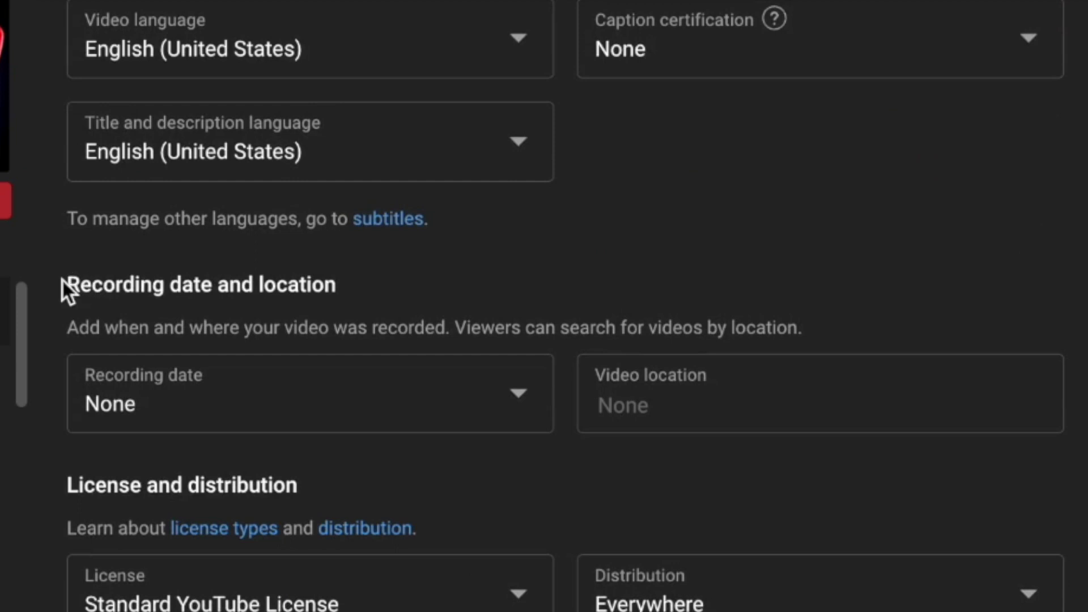
drag(65, 281, 347, 284)
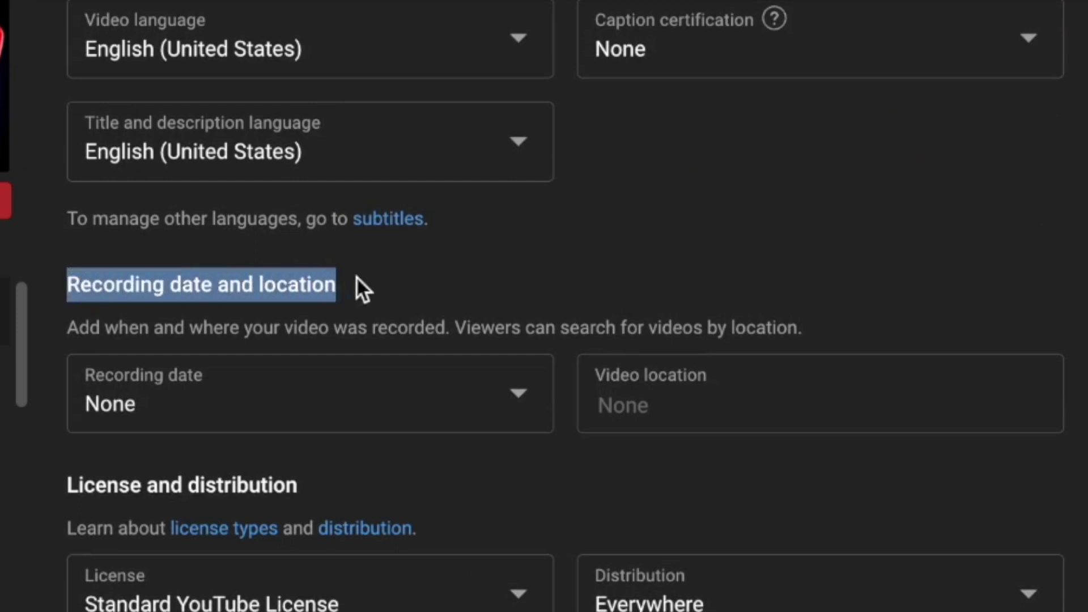
click(756, 404)
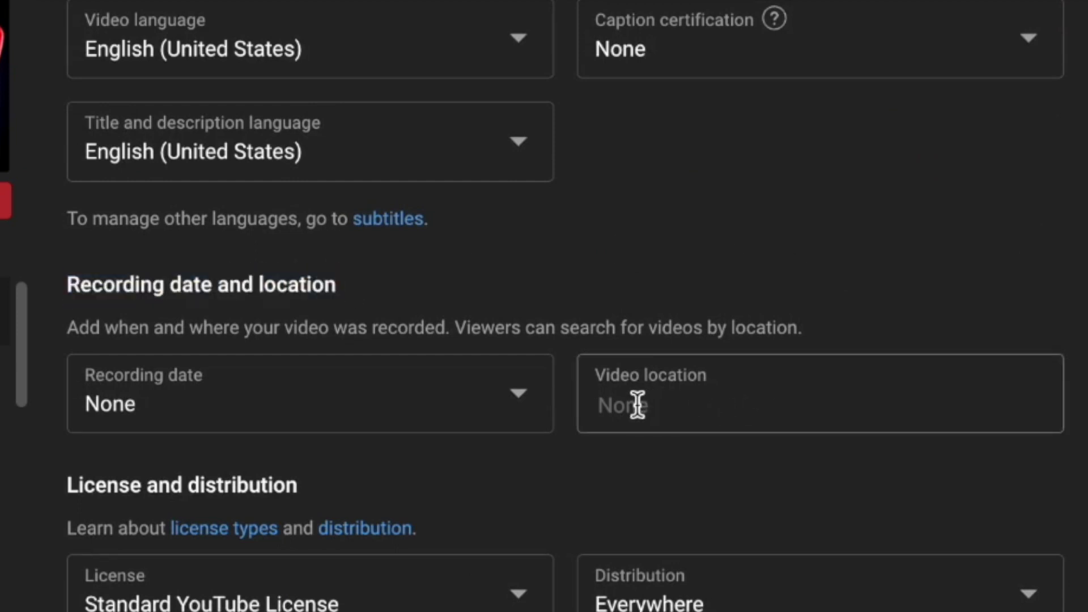
Type 'atlanta' in the Video location field and choose Atlanta, GA from the suggestions
click(750, 414)
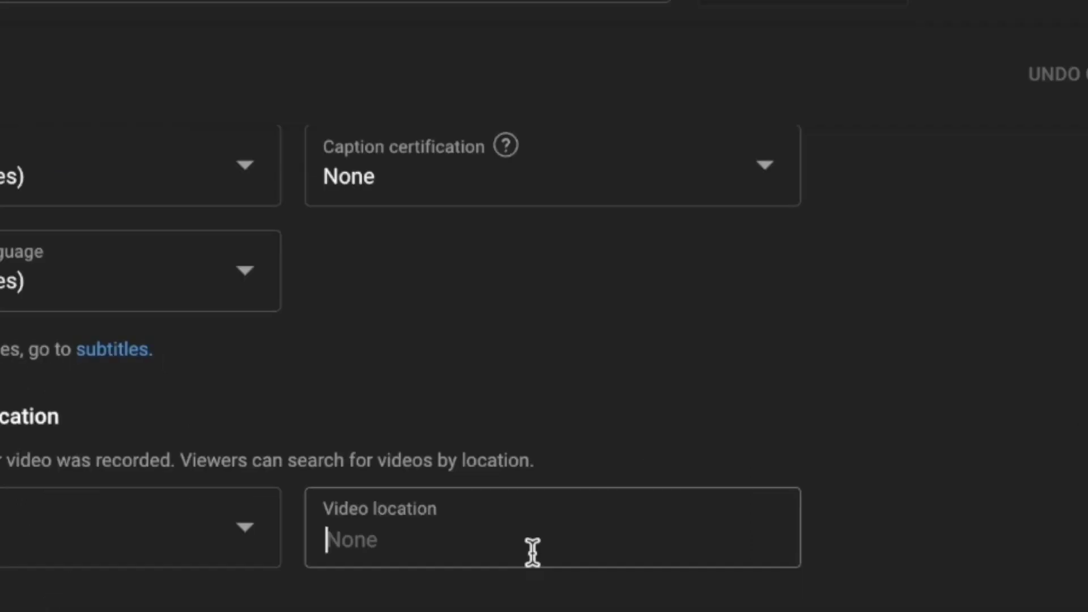
text(atlanta)
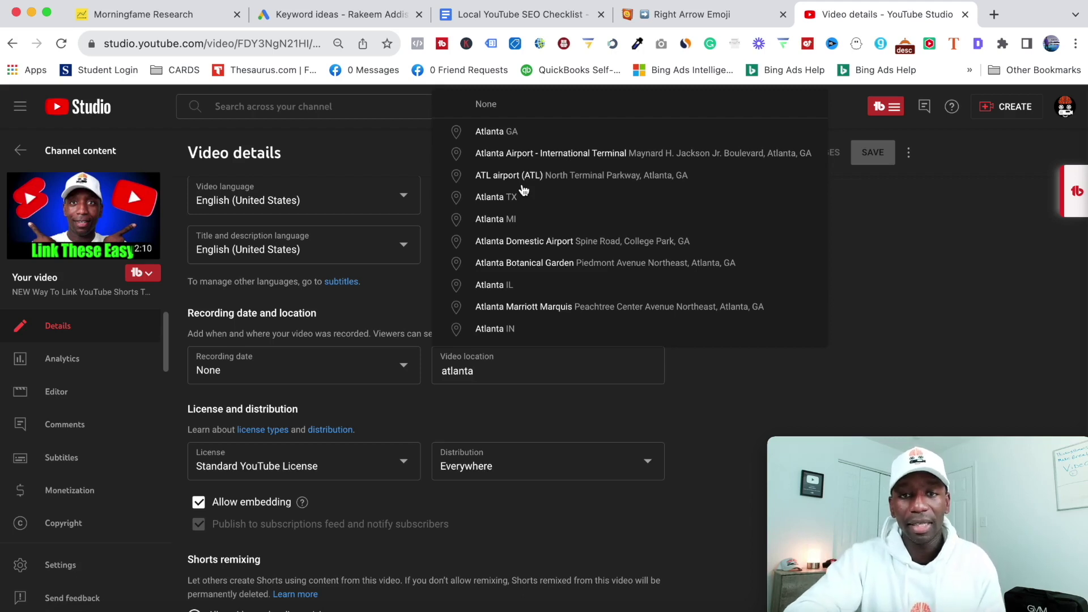
click(487, 132)
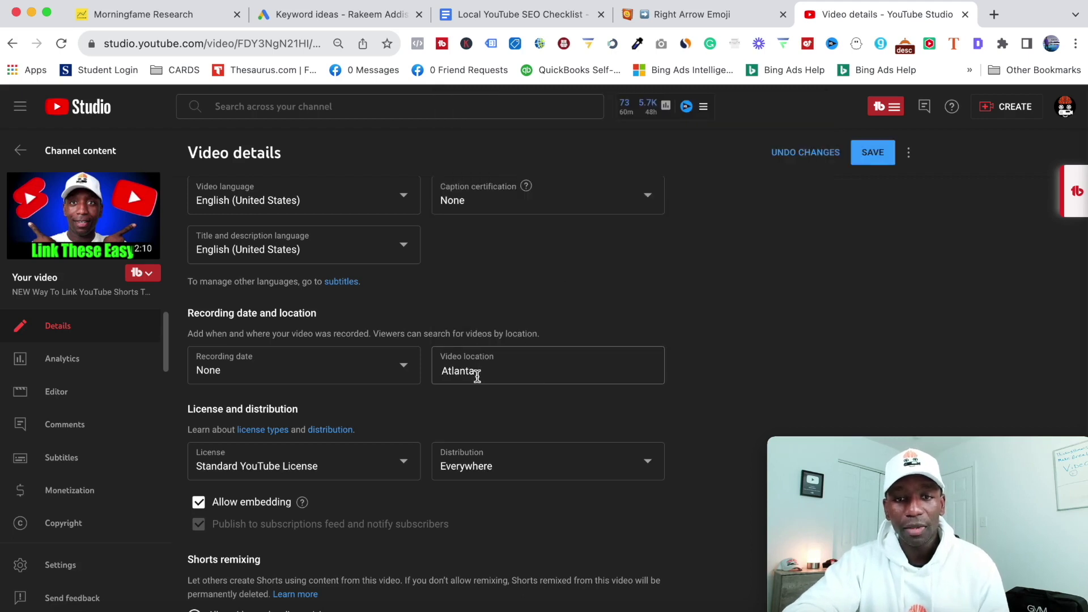